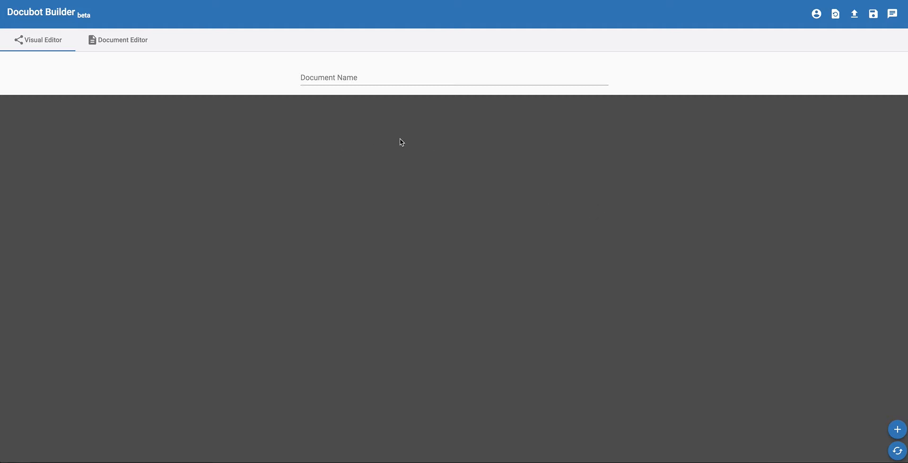
Step: Name the document "Our First Document" and add its first question
{"action": "left_click", "coordinate": [333, 78]}
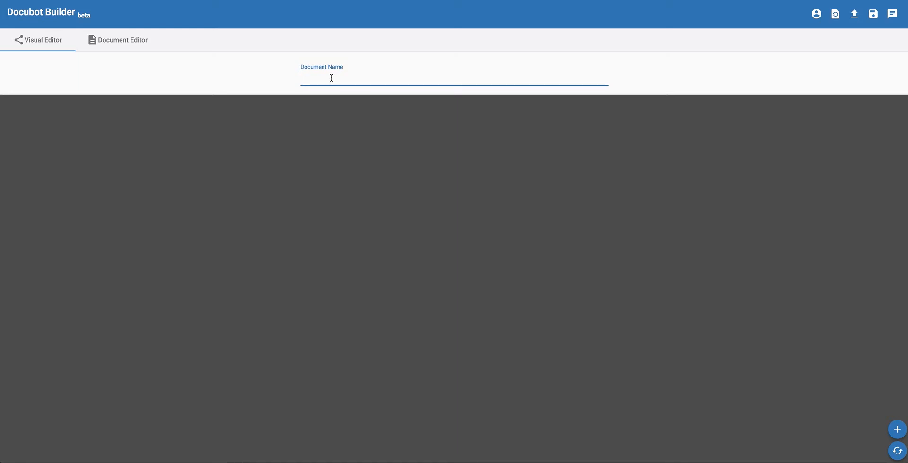
{"action": "type", "text": "Our First Document"}
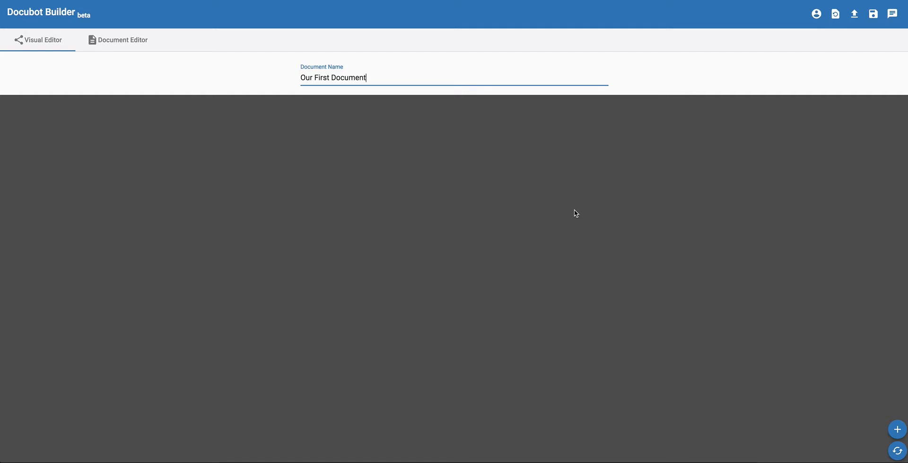
{"action": "left_click", "coordinate": [896, 431]}
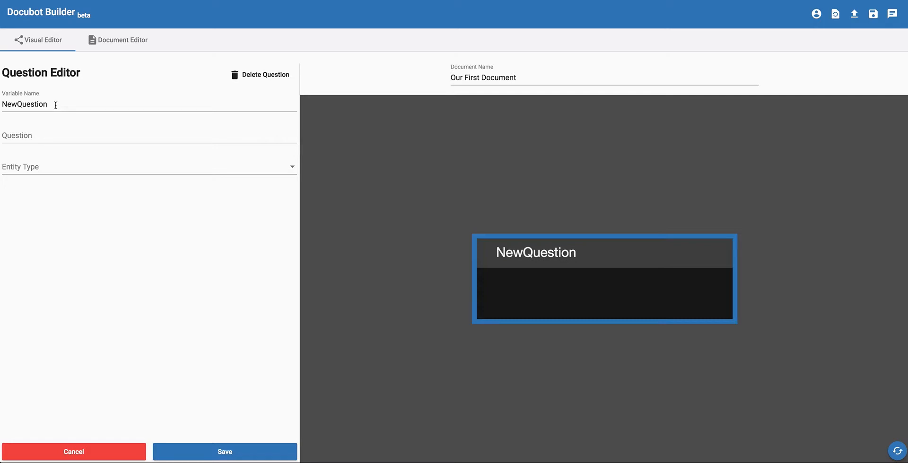
Step: Set the new question's variable name to UserName and its question text to "What is your name?"
{"action": "left_click_drag", "start_coordinate": [55, 105], "coordinate": [5, 105]}
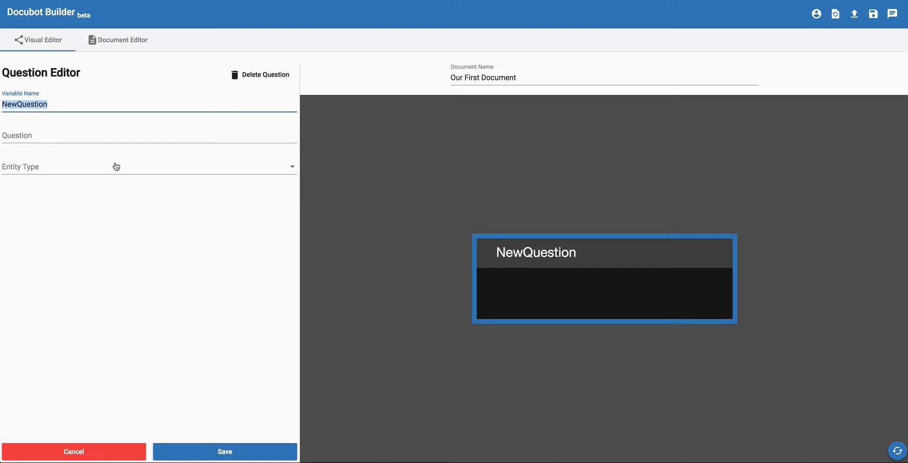
{"action": "type", "text": "U"}
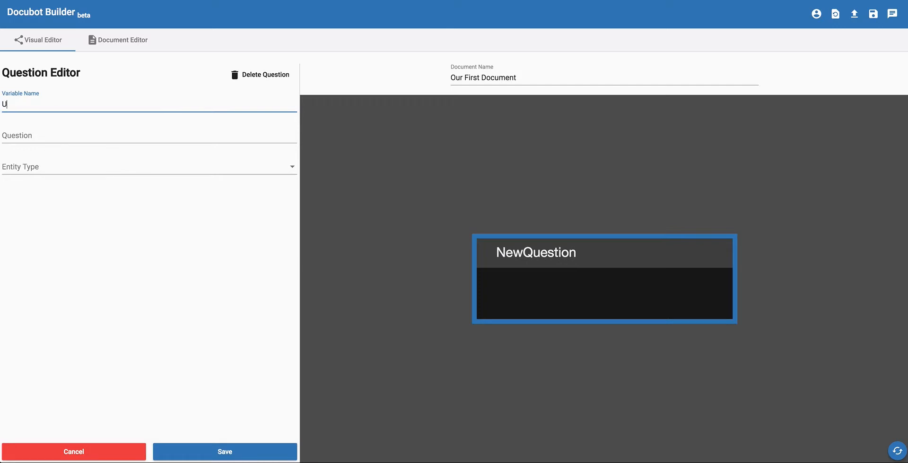
{"action": "type", "text": "serName"}
{"action": "left_click", "coordinate": [160, 137]}
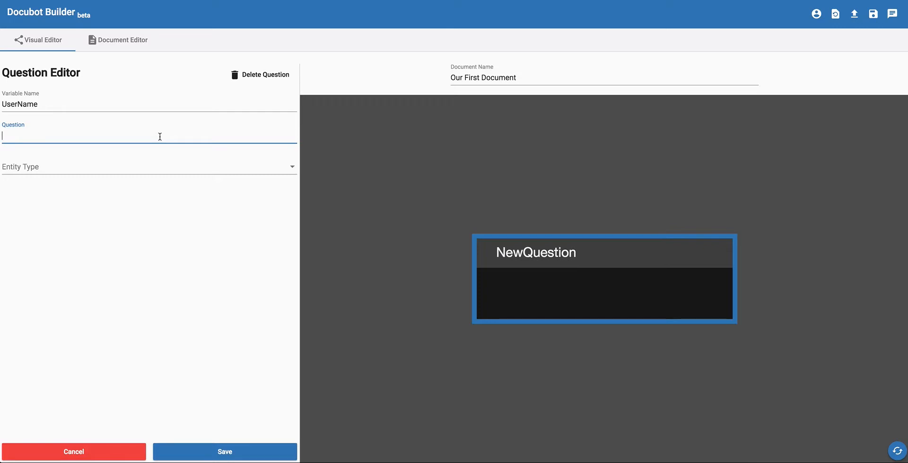
{"action": "type", "text": "What is your name?"}
Step: Set the UserName question's entity type to Person Name and save the question
{"action": "left_click", "coordinate": [183, 173]}
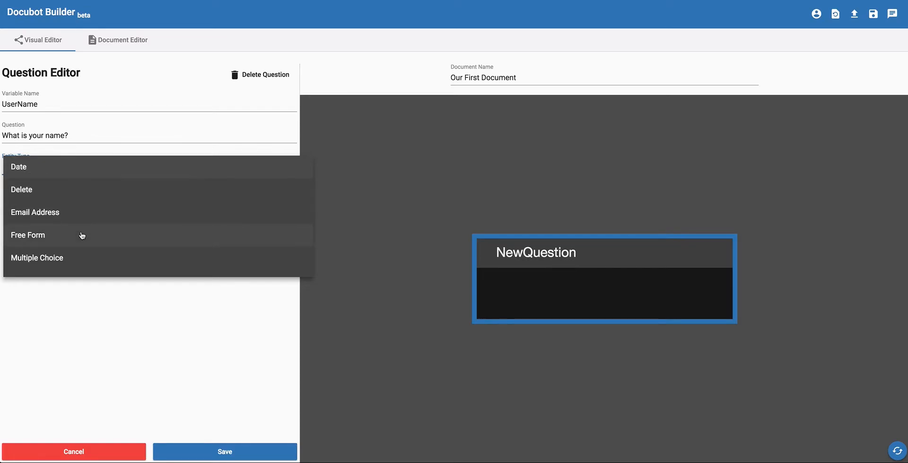
{"action": "scroll", "coordinate": [82, 236], "scroll_direction": "down", "scroll_amount": 1}
{"action": "scroll", "coordinate": [82, 236], "scroll_direction": "down", "scroll_amount": 3}
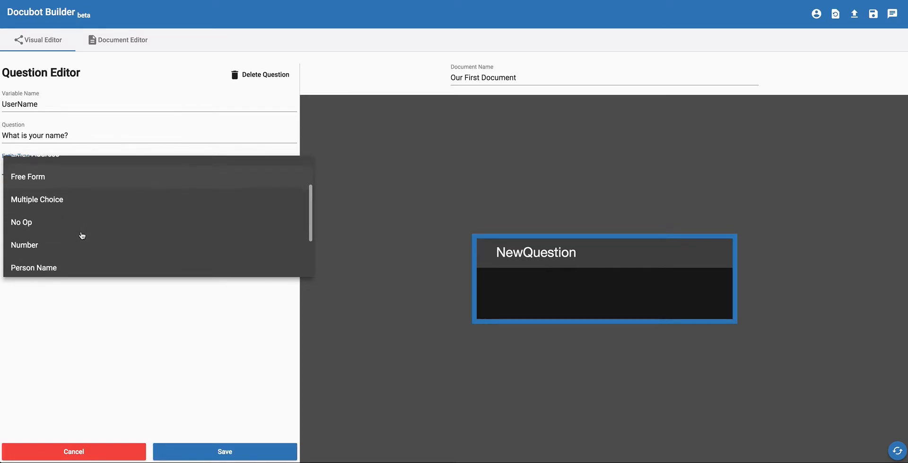
{"action": "scroll", "coordinate": [82, 236], "scroll_direction": "down", "scroll_amount": 2}
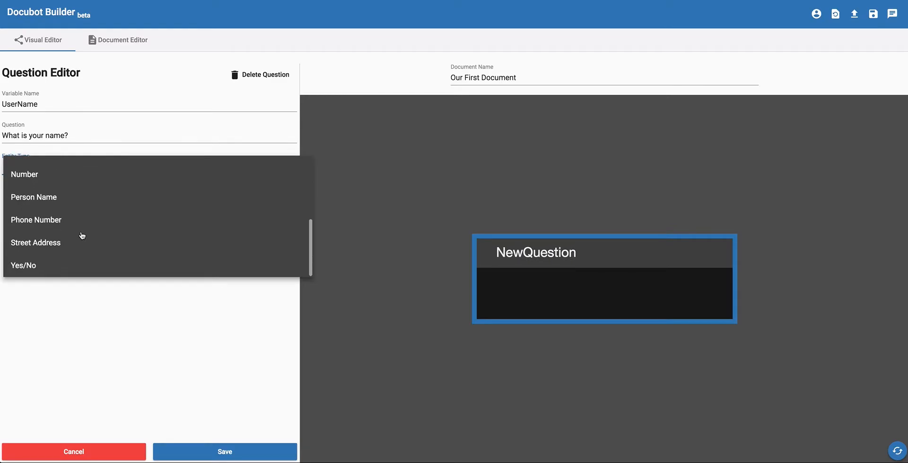
{"action": "left_click", "coordinate": [61, 203]}
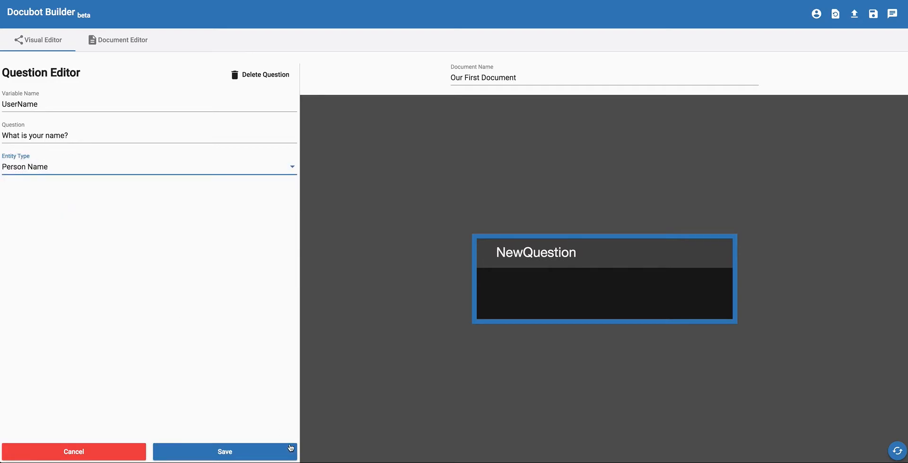
{"action": "left_click", "coordinate": [247, 450]}
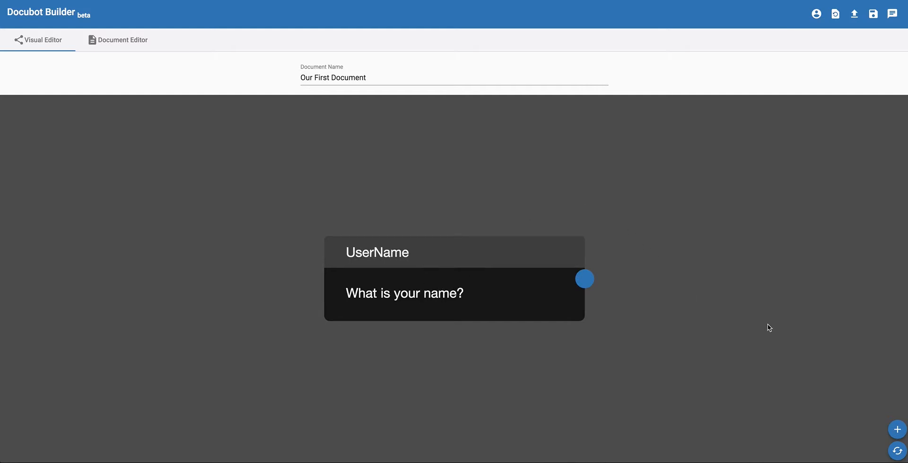
Step: Add a question after UserName with the variable name PersonAddress and the text "What is your address?"
{"action": "left_click", "coordinate": [897, 430]}
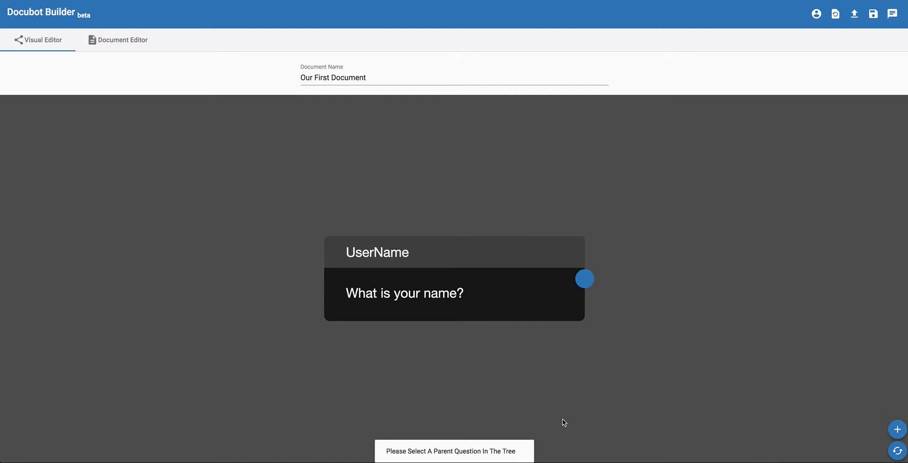
{"action": "left_click", "coordinate": [520, 288]}
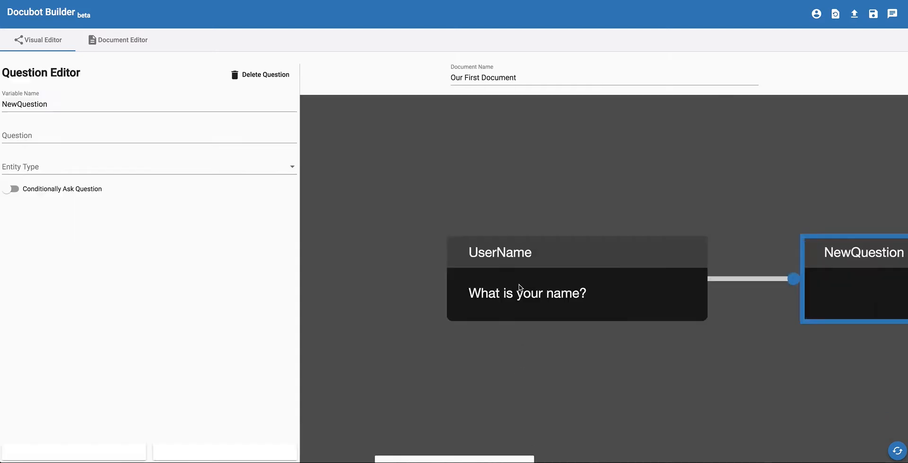
{"action": "double_click", "coordinate": [76, 105]}
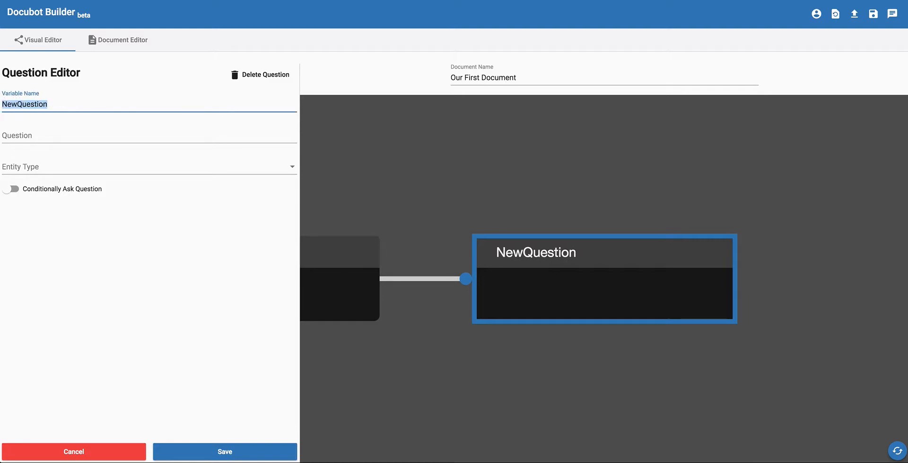
{"action": "type", "text": "Person"}
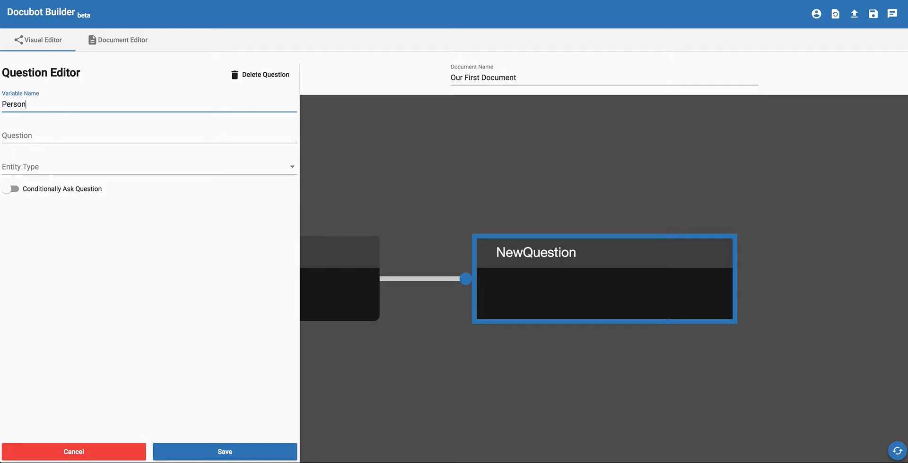
{"action": "type", "text": "Address"}
{"action": "left_click", "coordinate": [86, 137]}
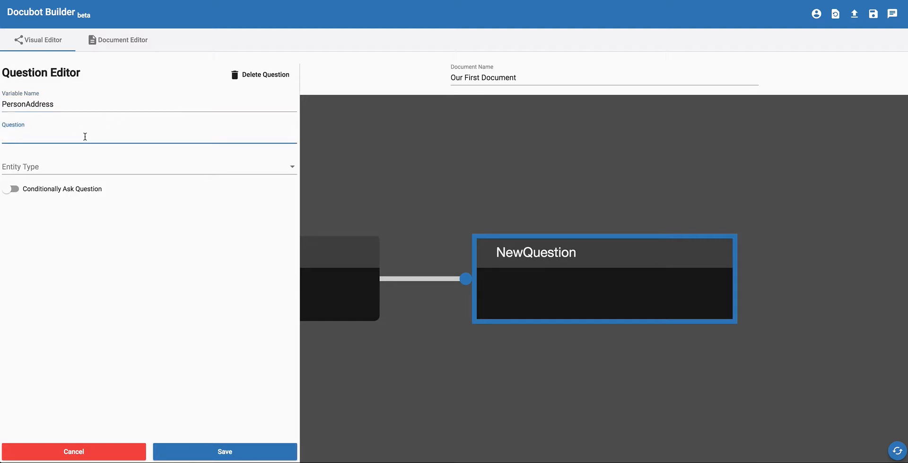
{"action": "type", "text": "What is your address?"}
Step: Set the PersonAddress question's entity type to Street Address and save the question
{"action": "left_click", "coordinate": [126, 169]}
{"action": "scroll", "coordinate": [109, 207], "scroll_direction": "down", "scroll_amount": 1}
{"action": "scroll", "coordinate": [110, 207], "scroll_direction": "down", "scroll_amount": 5}
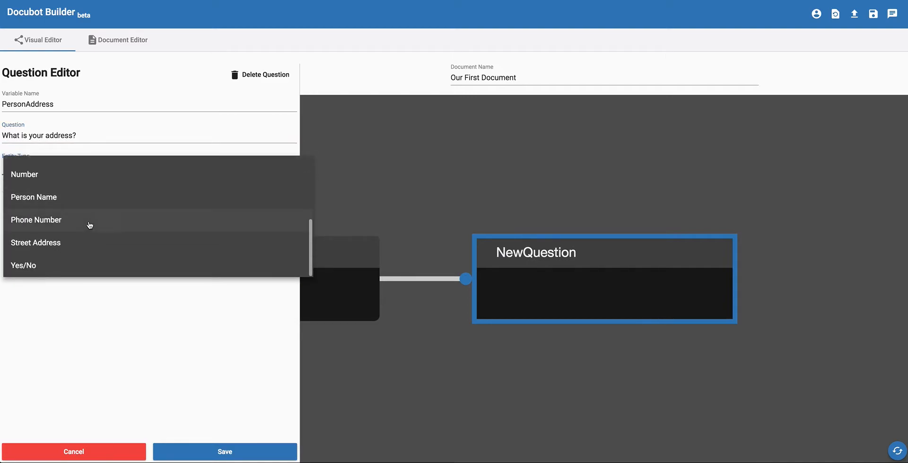
{"action": "left_click", "coordinate": [60, 245]}
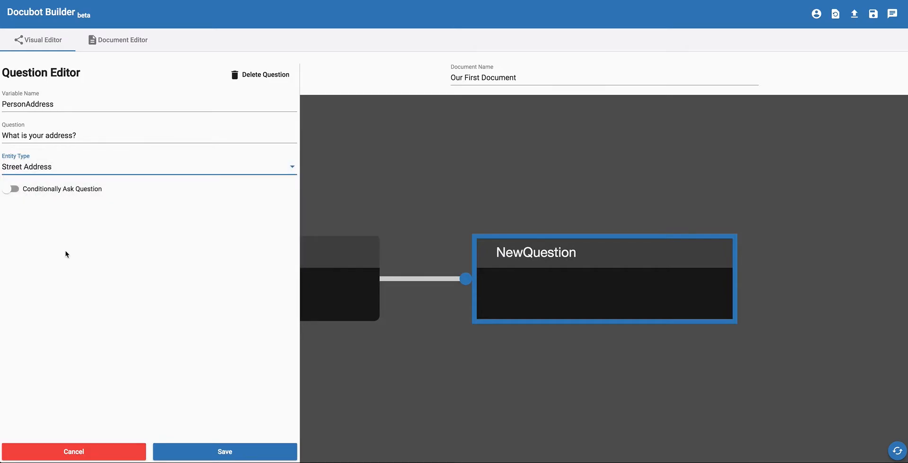
{"action": "left_click", "coordinate": [220, 451]}
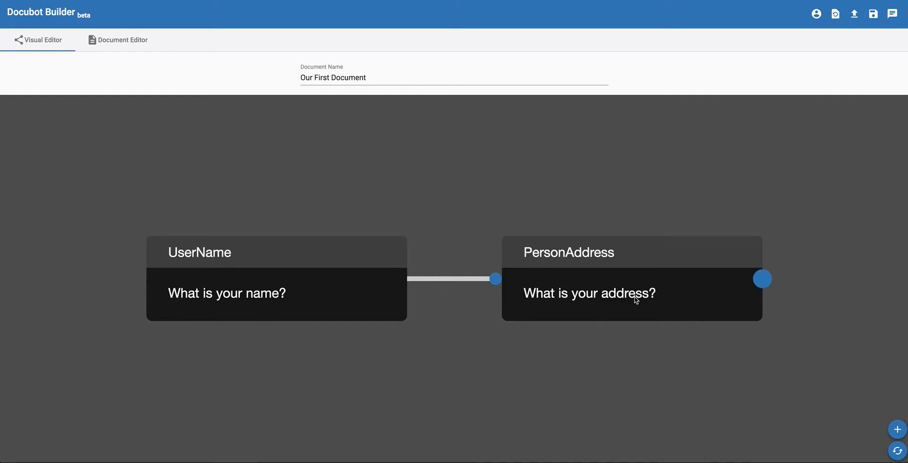
Step: Write the label "User Name:" in the document body and insert the UserName placeholder after it
{"action": "left_click", "coordinate": [128, 46]}
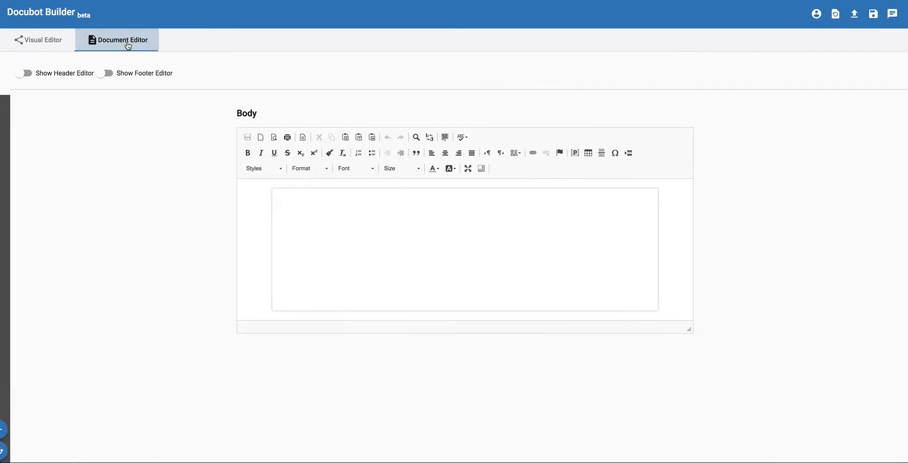
{"action": "left_click", "coordinate": [345, 231]}
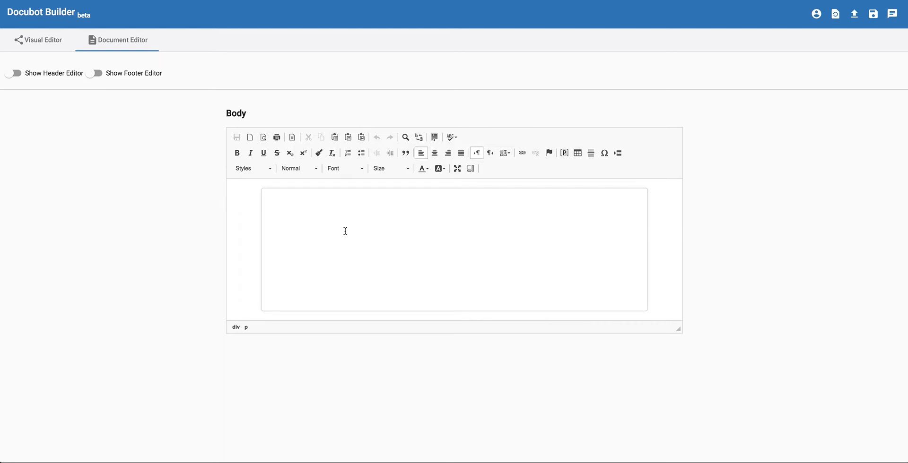
{"action": "type", "text": "N"}
{"action": "key", "text": "BackSpace"}
{"action": "type", "text": "User Name:"}
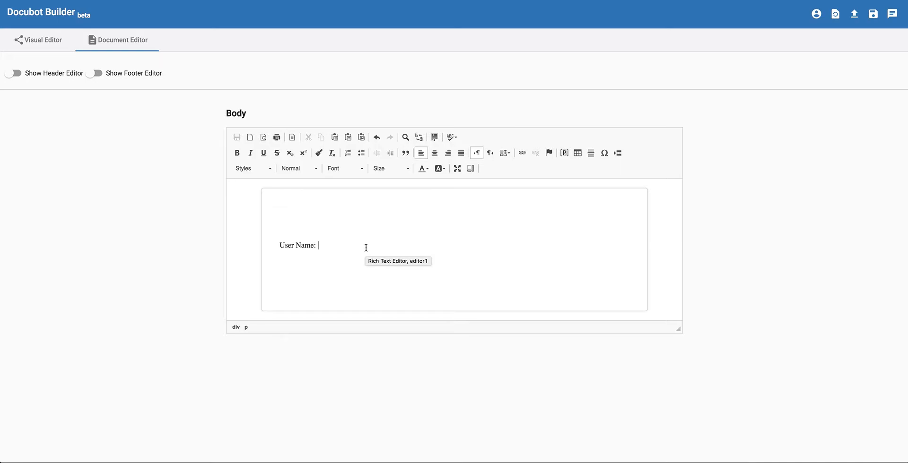
{"action": "left_click", "coordinate": [564, 153]}
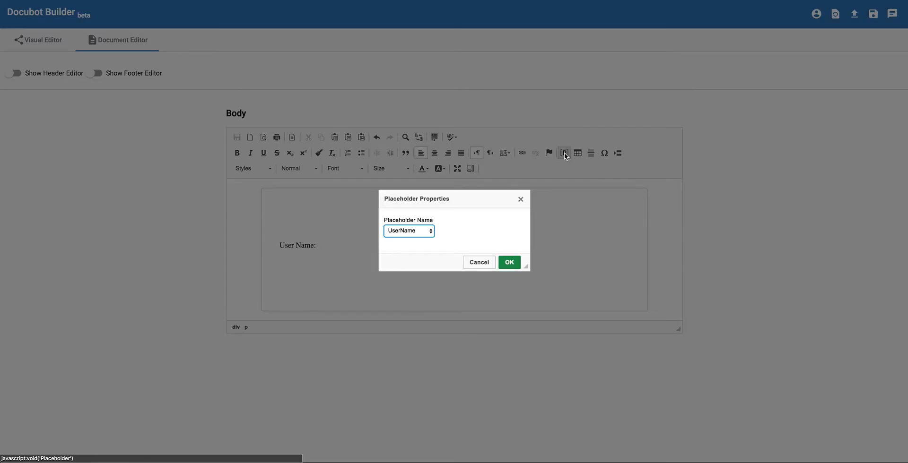
{"action": "left_click", "coordinate": [430, 231]}
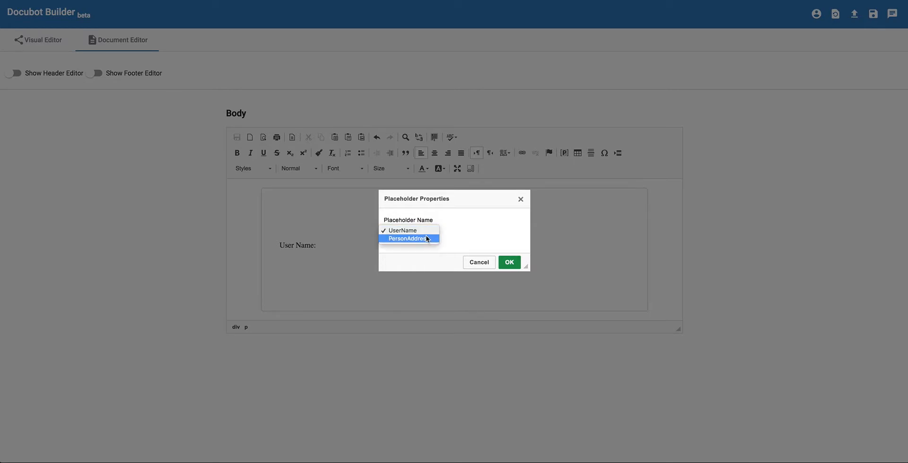
{"action": "left_click", "coordinate": [425, 232]}
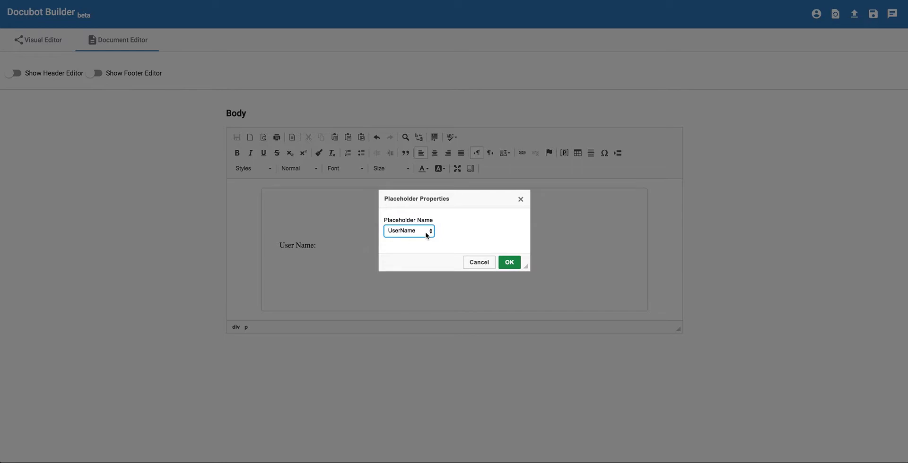
{"action": "left_click", "coordinate": [505, 263]}
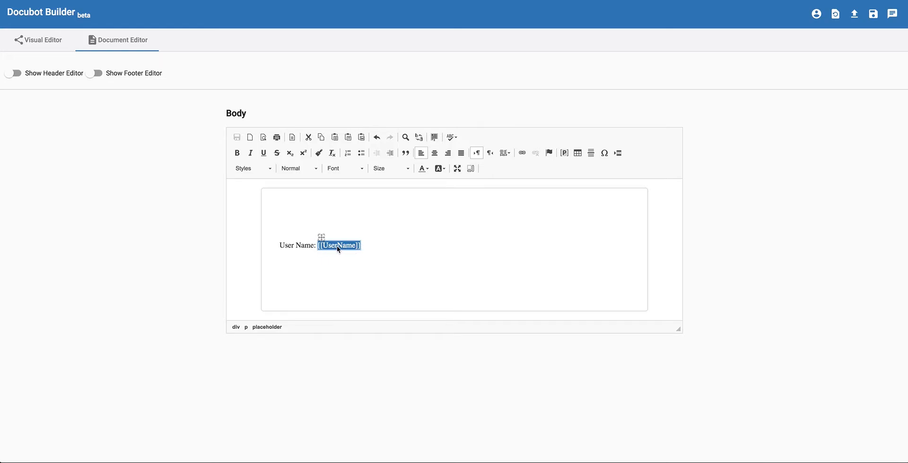
Step: Add a second body line labelled "Person Address:" and insert the PersonAddress placeholder after it
{"action": "left_click", "coordinate": [374, 248]}
{"action": "key", "text": "Return"}
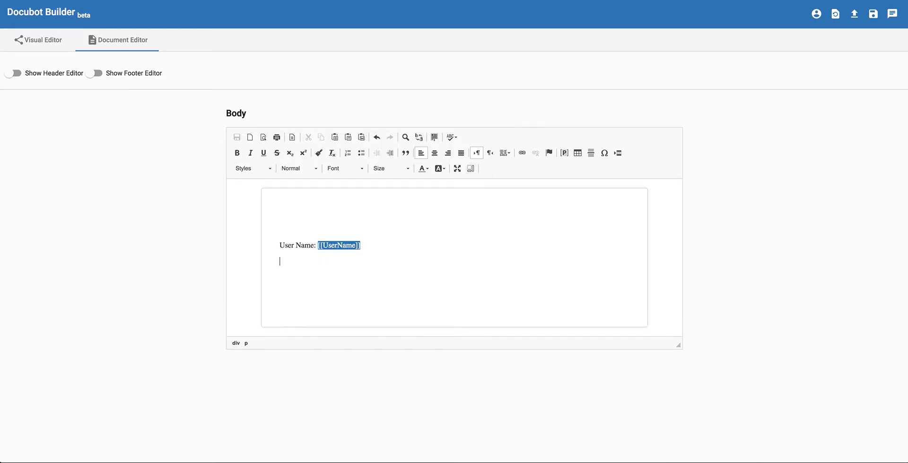
{"action": "type", "text": "Person Ad"}
{"action": "type", "text": "dress:"}
{"action": "left_click", "coordinate": [564, 152]}
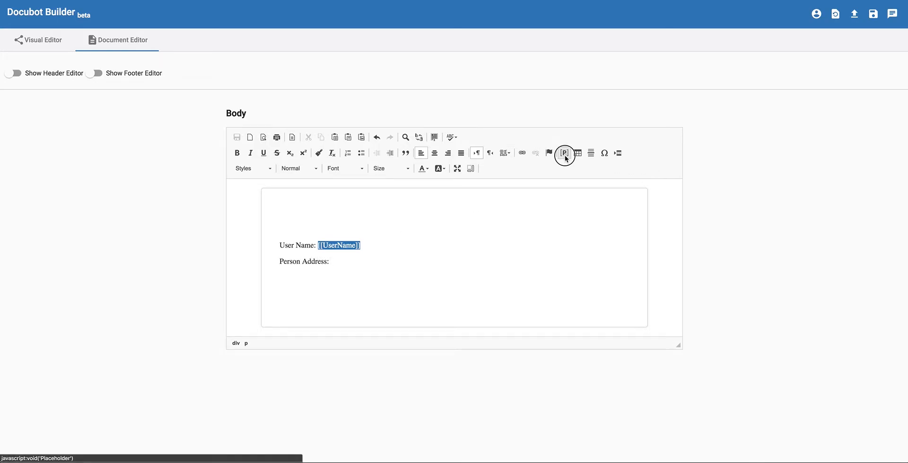
{"action": "left_click", "coordinate": [420, 232]}
{"action": "left_click", "coordinate": [417, 239]}
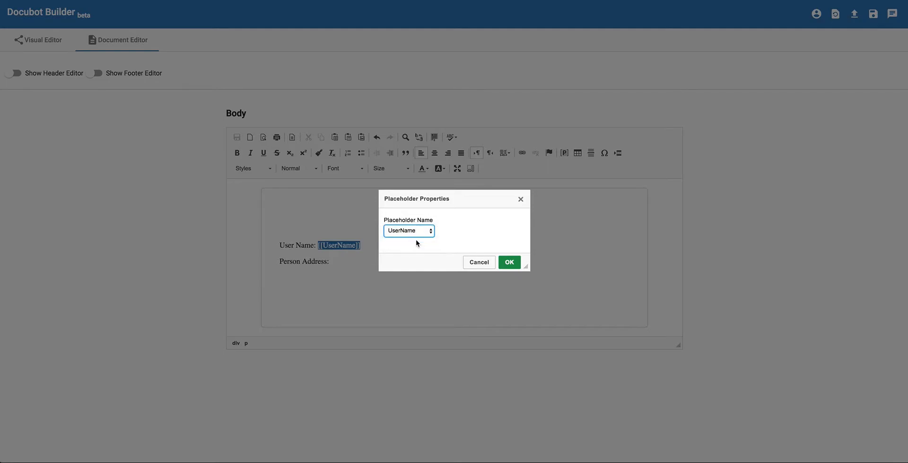
{"action": "left_click", "coordinate": [509, 263]}
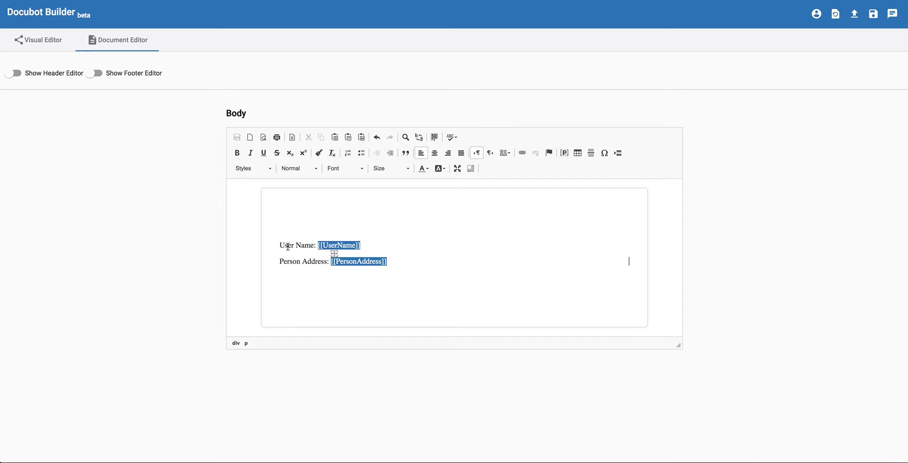
Step: Return to the visual editor and test the question flow in the chat, answering with a sample name and street address
{"action": "left_click", "coordinate": [44, 49]}
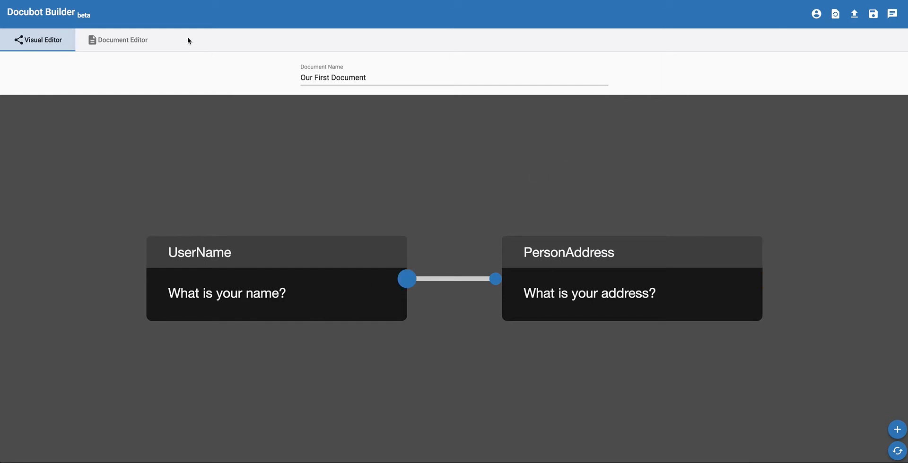
{"action": "left_click", "coordinate": [893, 15]}
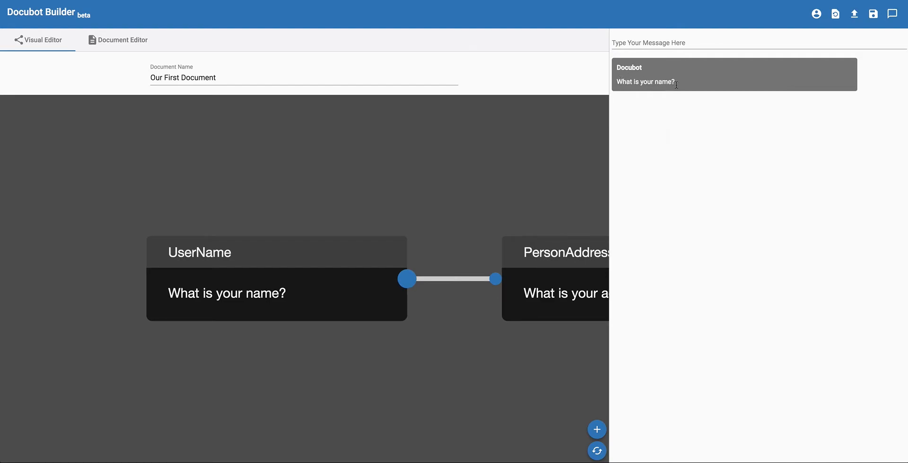
{"action": "left_click", "coordinate": [667, 42]}
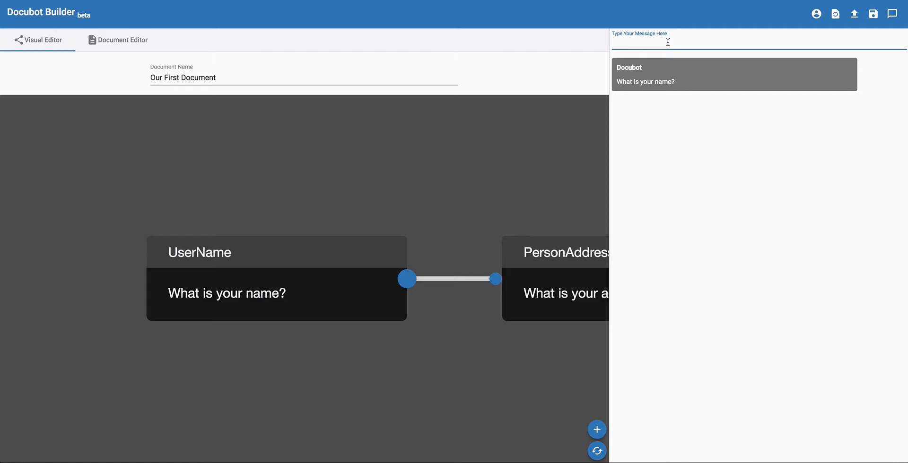
{"action": "type", "text": "Freddy"}
{"action": "key", "text": "Return"}
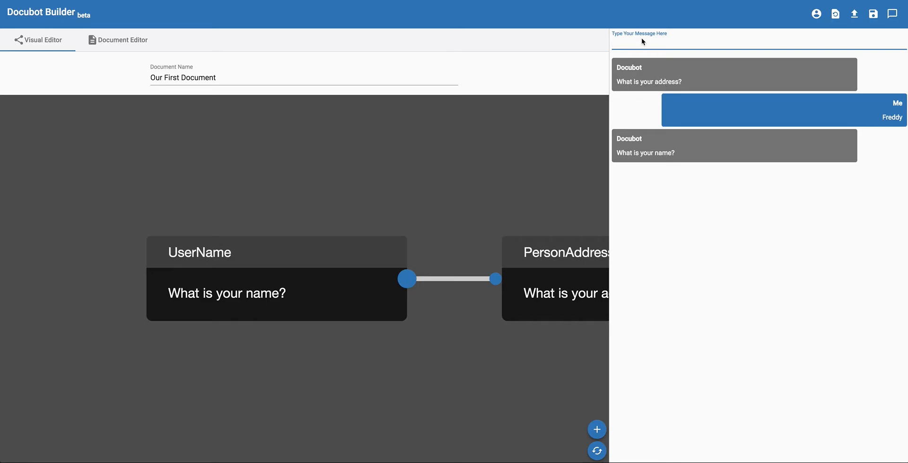
{"action": "type", "text": "123 Test Dr."}
{"action": "key", "text": "Return"}
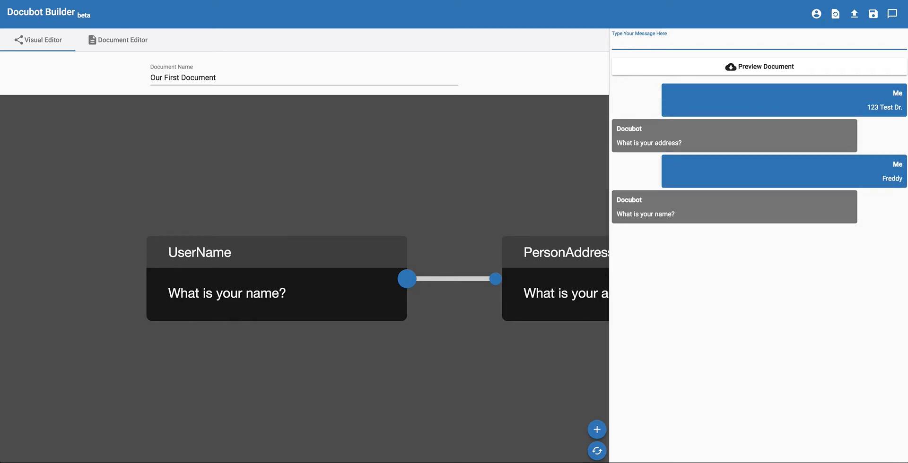
Step: Generate the document preview, open the PDF to check the User Name and Person Address lines, and return to the builder
{"action": "left_click", "coordinate": [748, 70]}
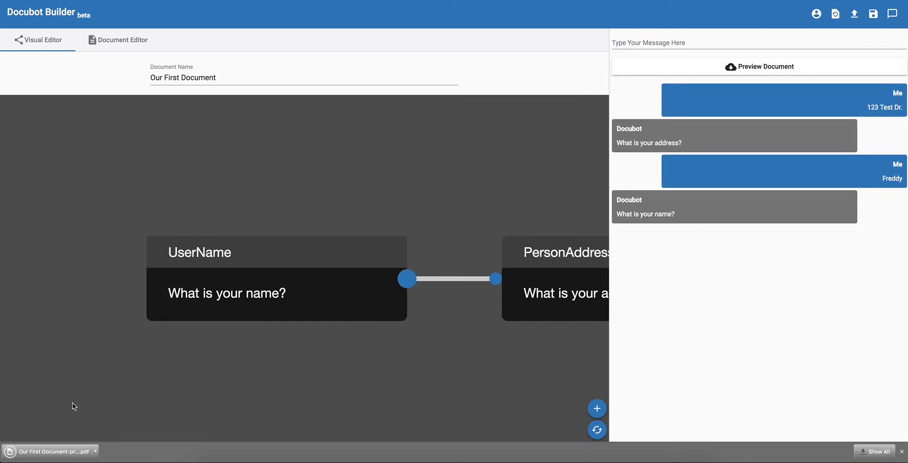
{"action": "left_click", "coordinate": [52, 452]}
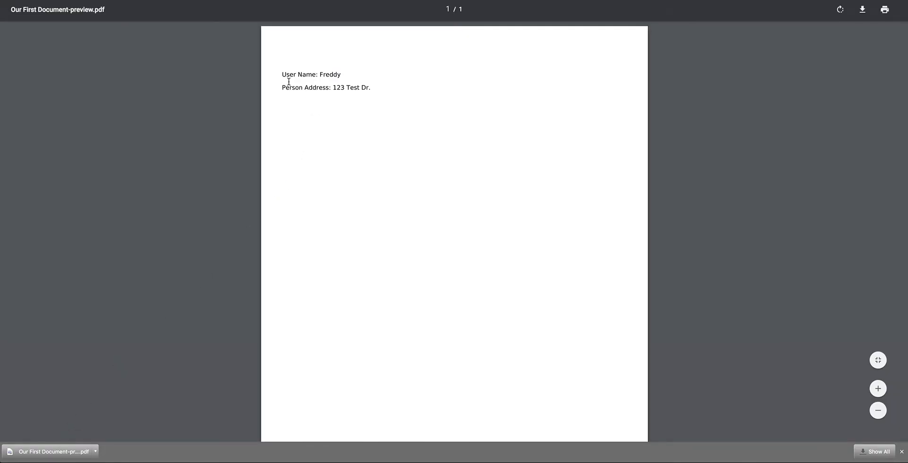
{"action": "left_click_drag", "start_coordinate": [282, 74], "coordinate": [344, 73]}
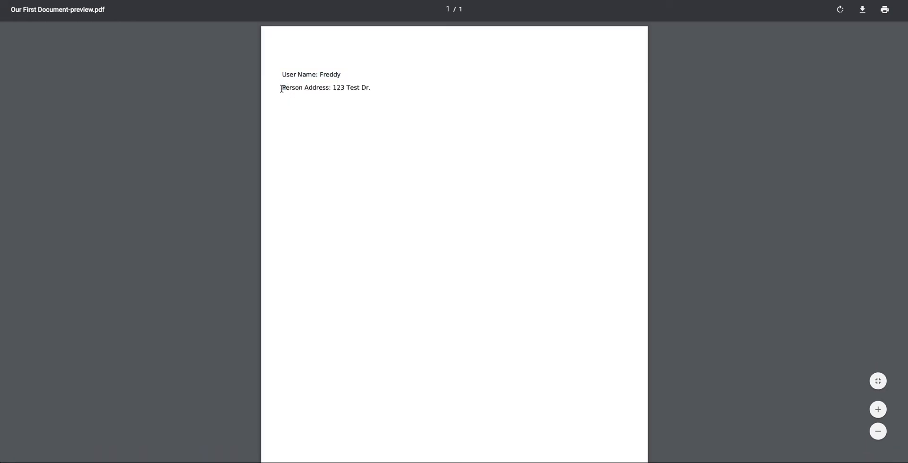
{"action": "left_click_drag", "start_coordinate": [282, 88], "coordinate": [371, 88]}
{"action": "left_click", "coordinate": [353, 99]}
{"action": "key", "text": "ctrl+shift+Tab"}
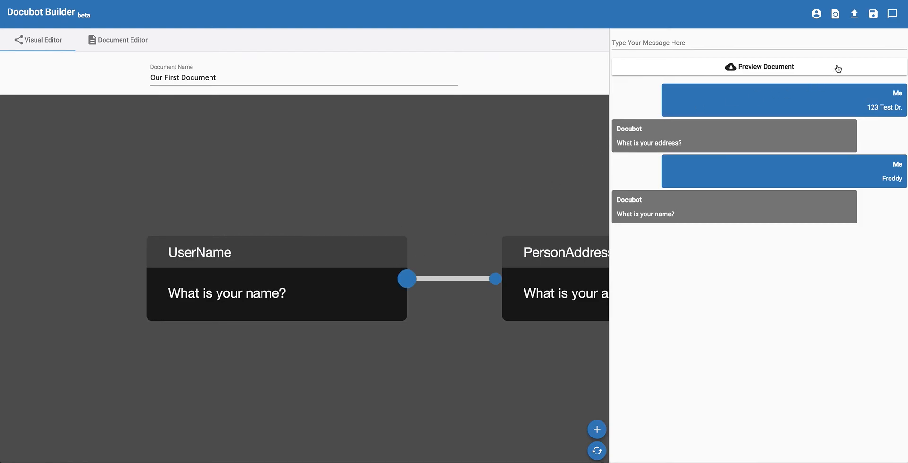
Step: Save the document as a Docubot file and, with the test chat closed, open the area for loading a saved file
{"action": "left_click", "coordinate": [874, 15]}
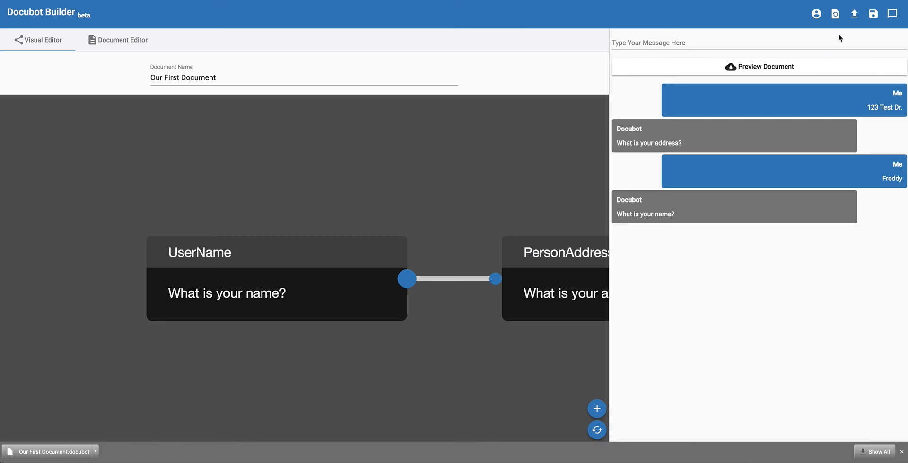
{"action": "left_click", "coordinate": [891, 16]}
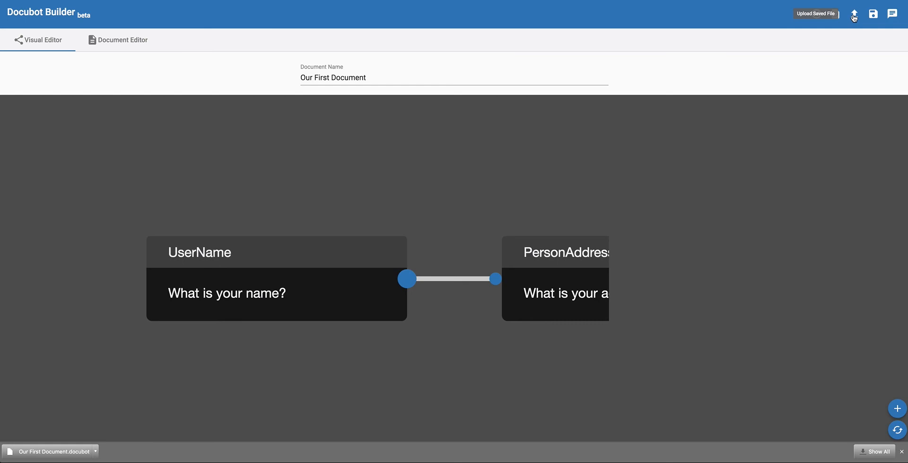
{"action": "left_click", "coordinate": [854, 15]}
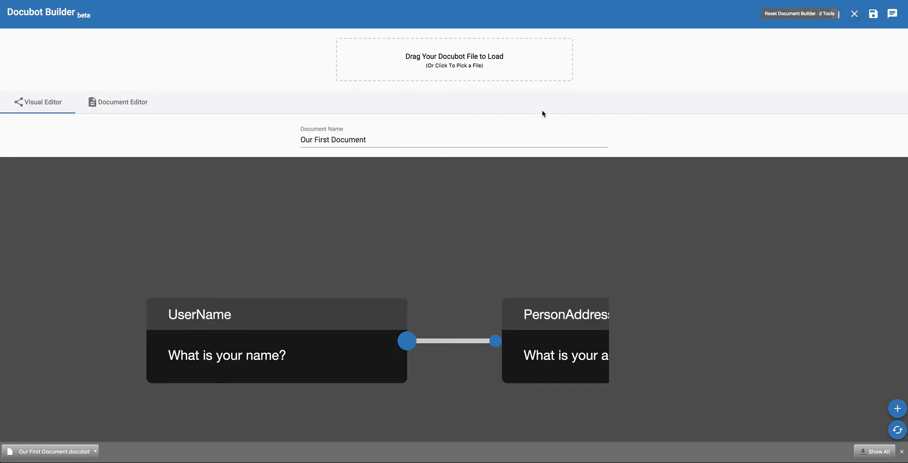